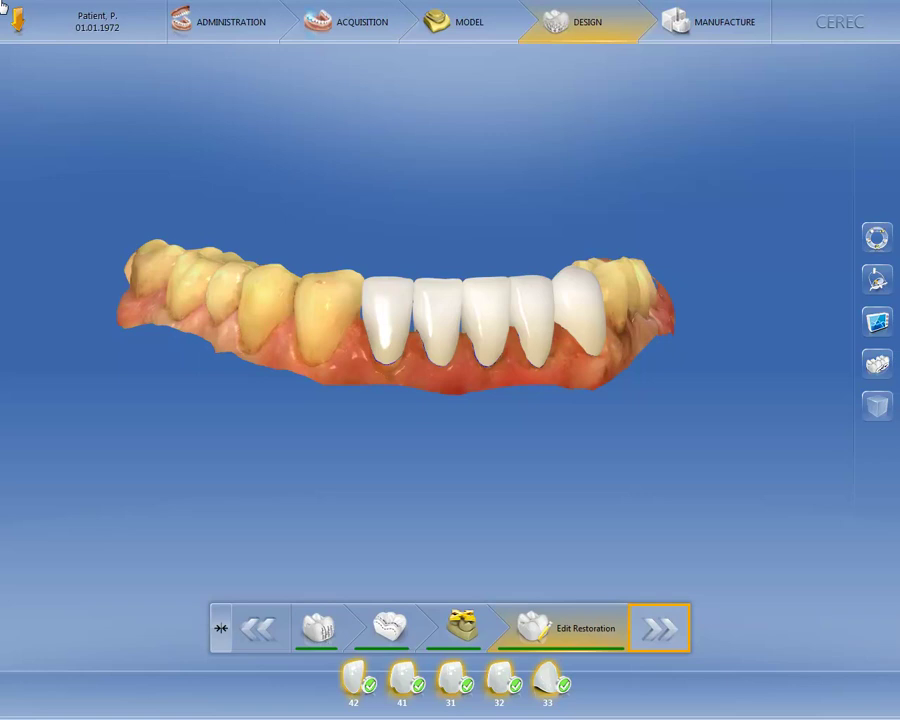
- Advance the case to Manufacture and start the export to CEREC CAM
left_click(664, 629)
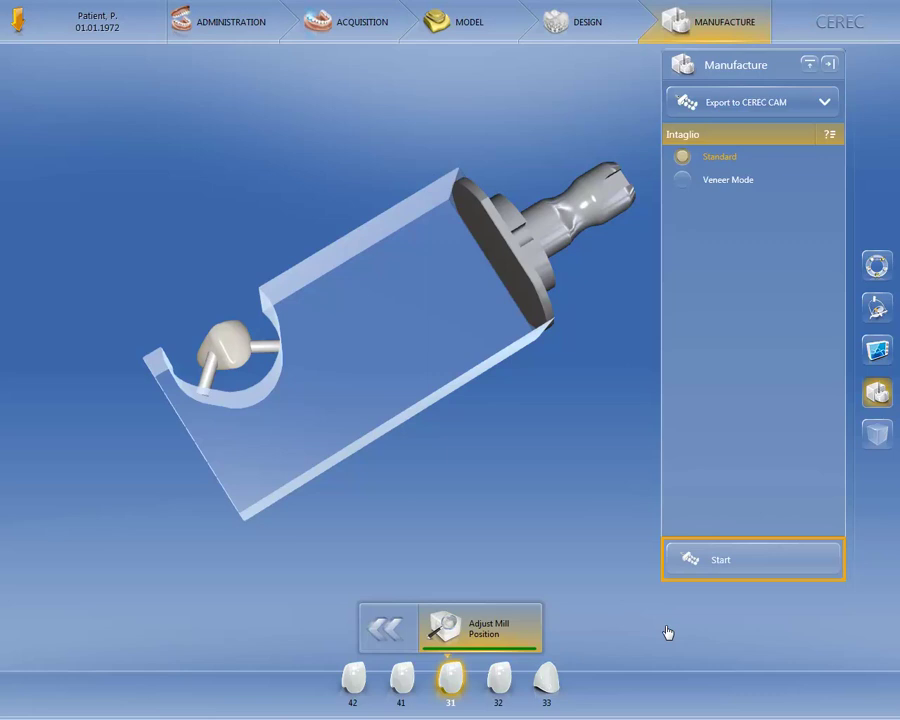
left_click(737, 573)
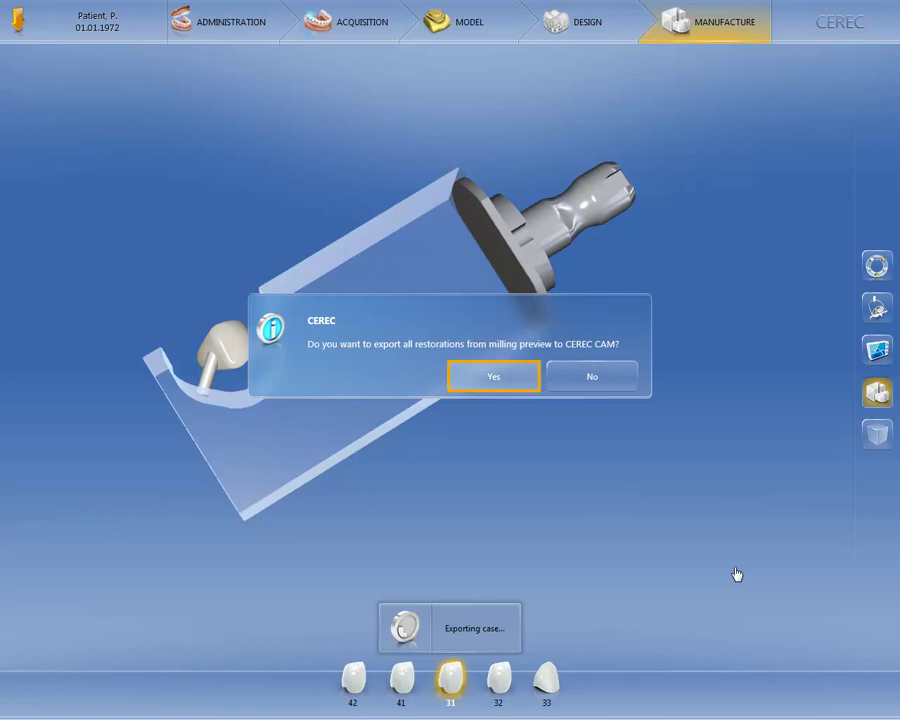
- Confirm exporting all restorations from the milling preview to CEREC CAM
left_click(504, 376)
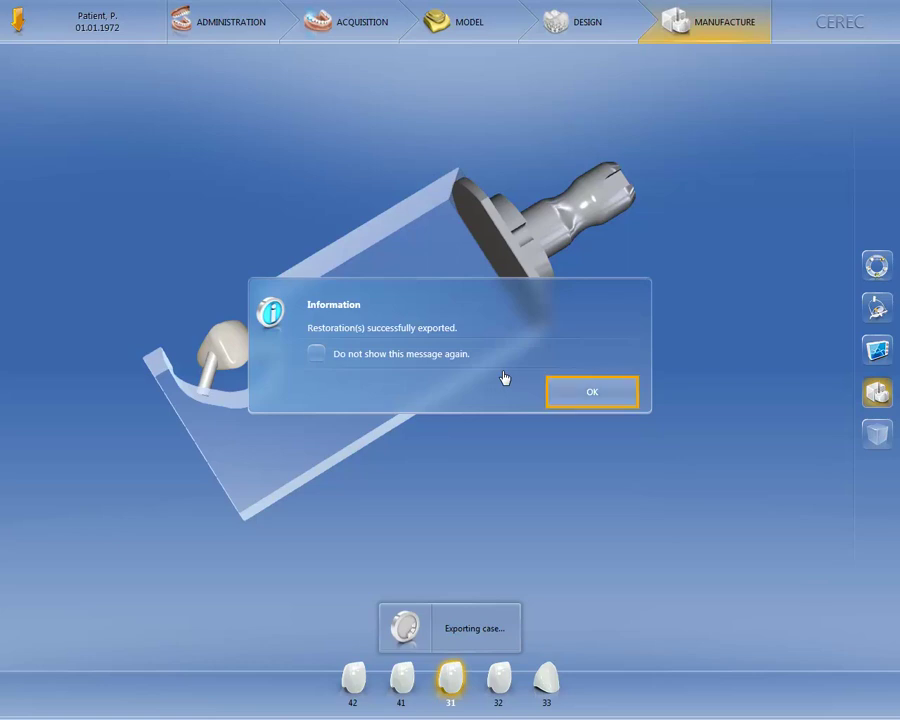
- Dismiss the export message and create a new milling job named 'CAD Temp 2'
left_click(566, 392)
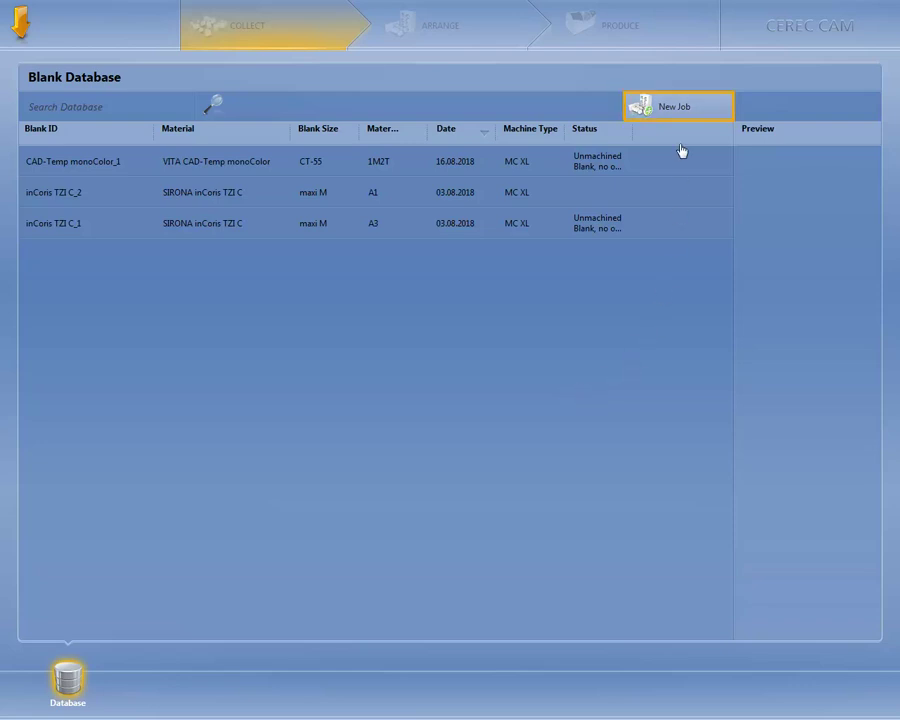
left_click(681, 110)
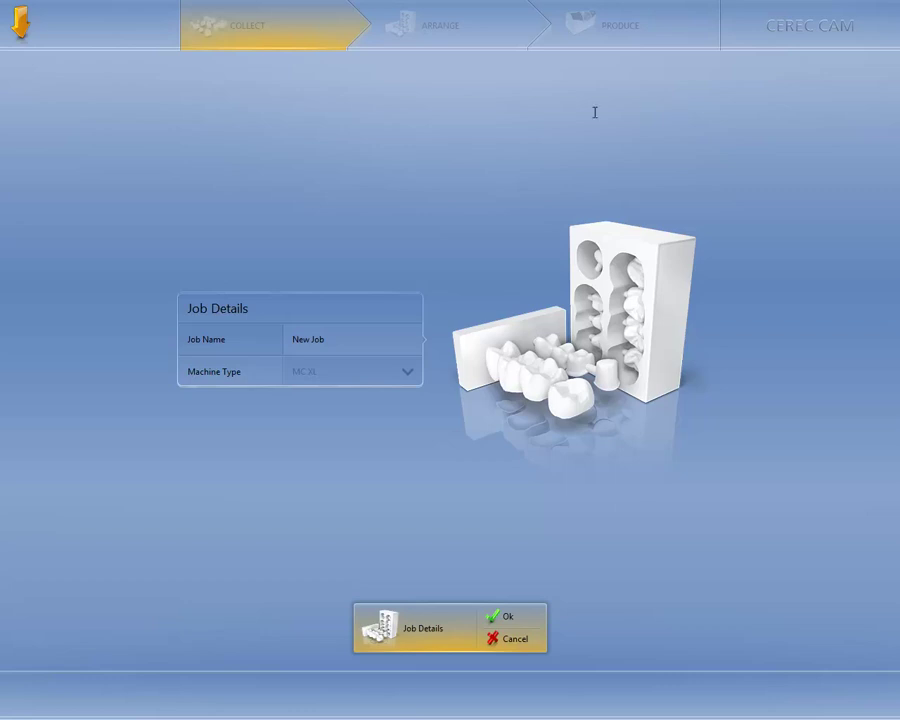
left_click(336, 339)
type("CAD Temp 2")
left_click(508, 617)
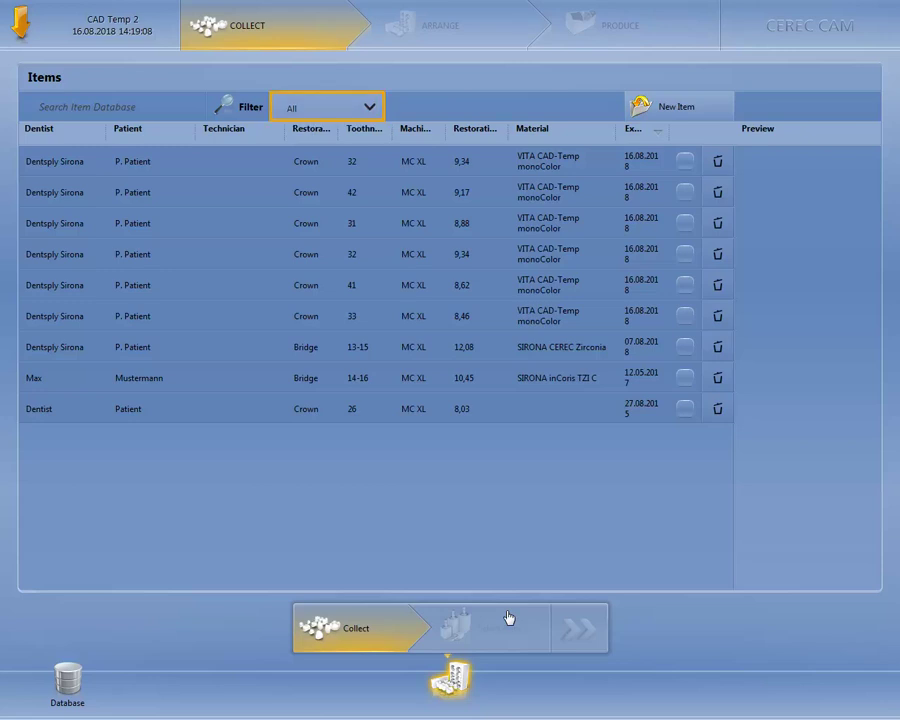
- Keep the date filter on All and add the CAD-Temp crowns for teeth 42, 32, 41, 33, 31
left_click(324, 108)
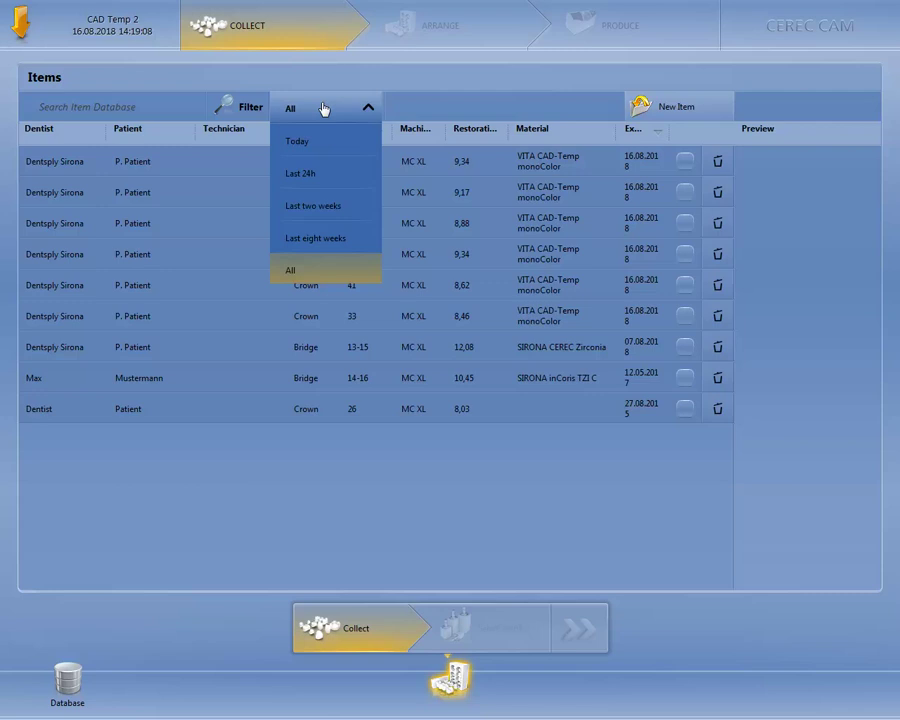
left_click(320, 105)
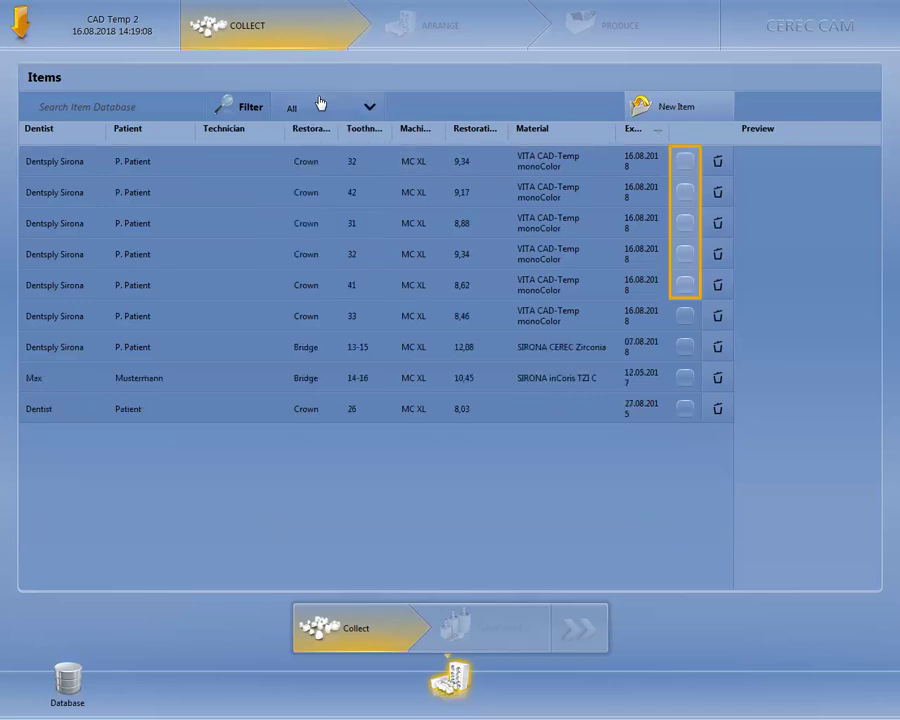
left_click(686, 163)
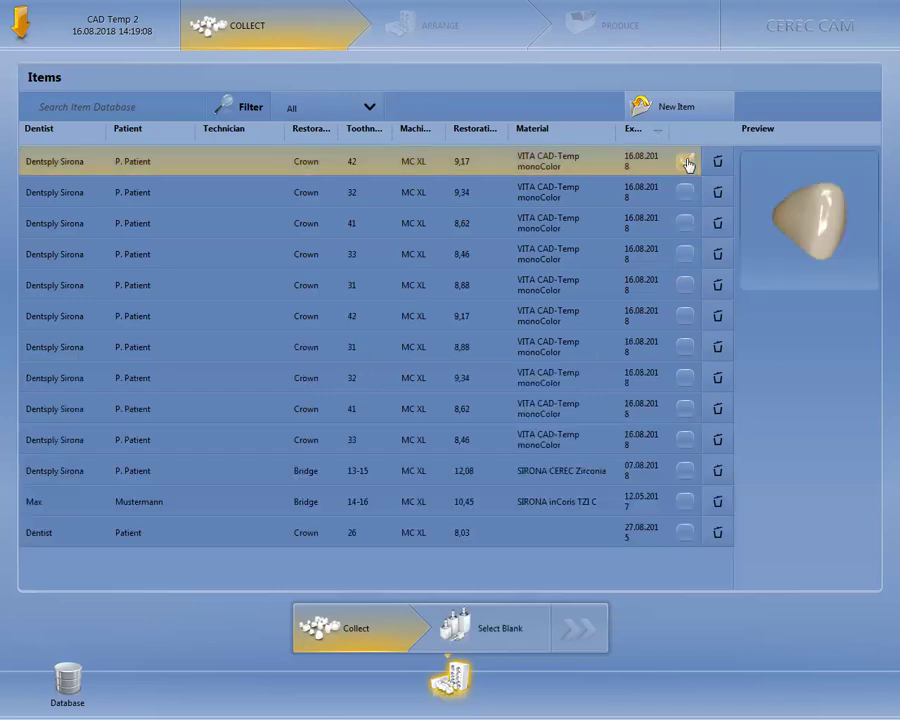
left_click(685, 192)
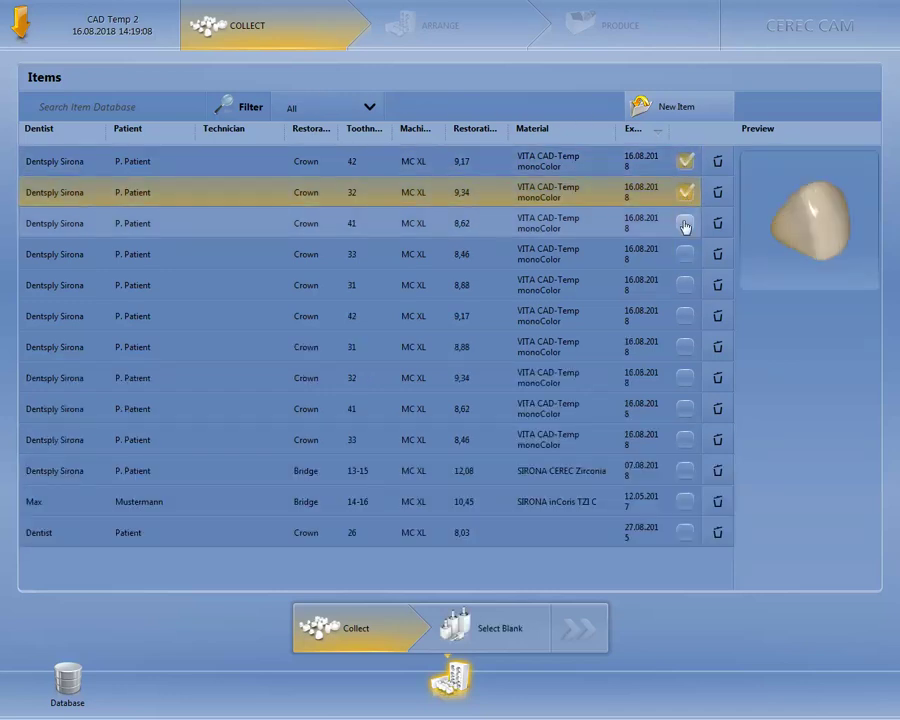
left_click(685, 224)
left_click(686, 254)
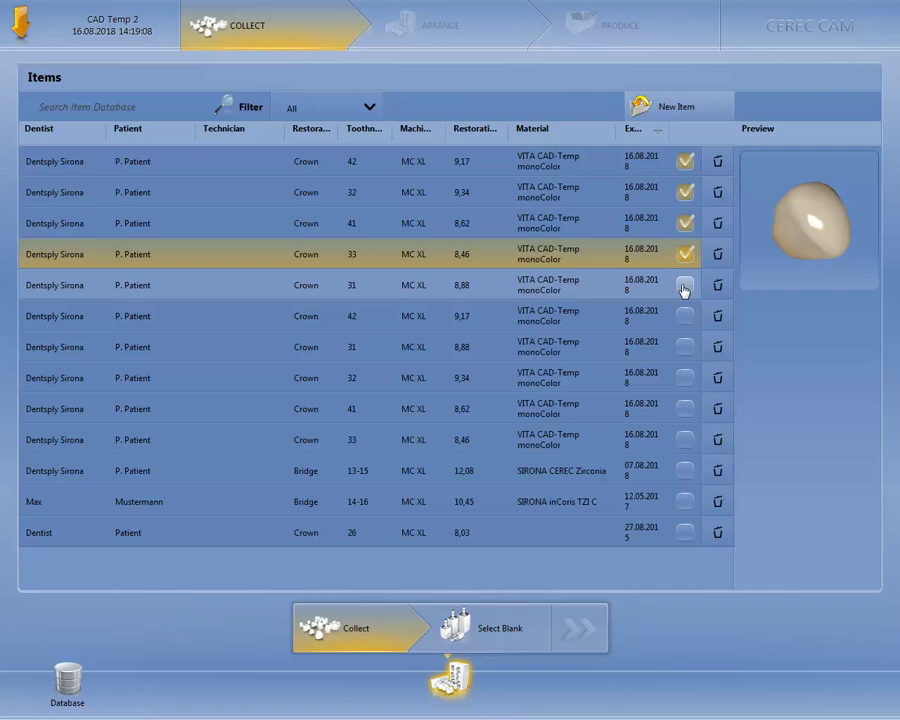
left_click(684, 288)
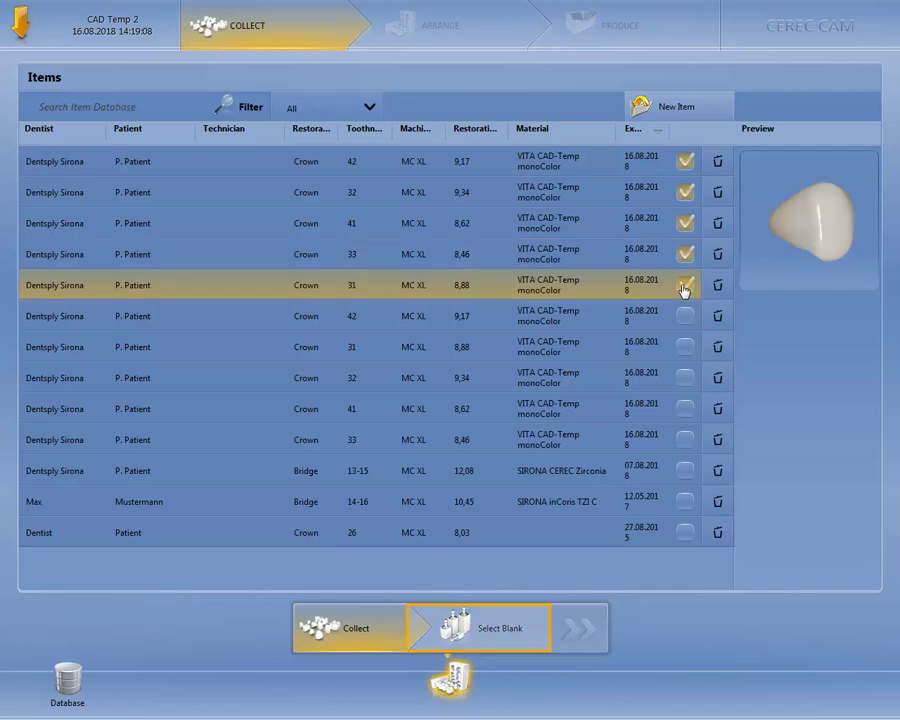
- Start a new blank entry with manufacturer VITA and material CAD-Temp monoColor
left_click(473, 630)
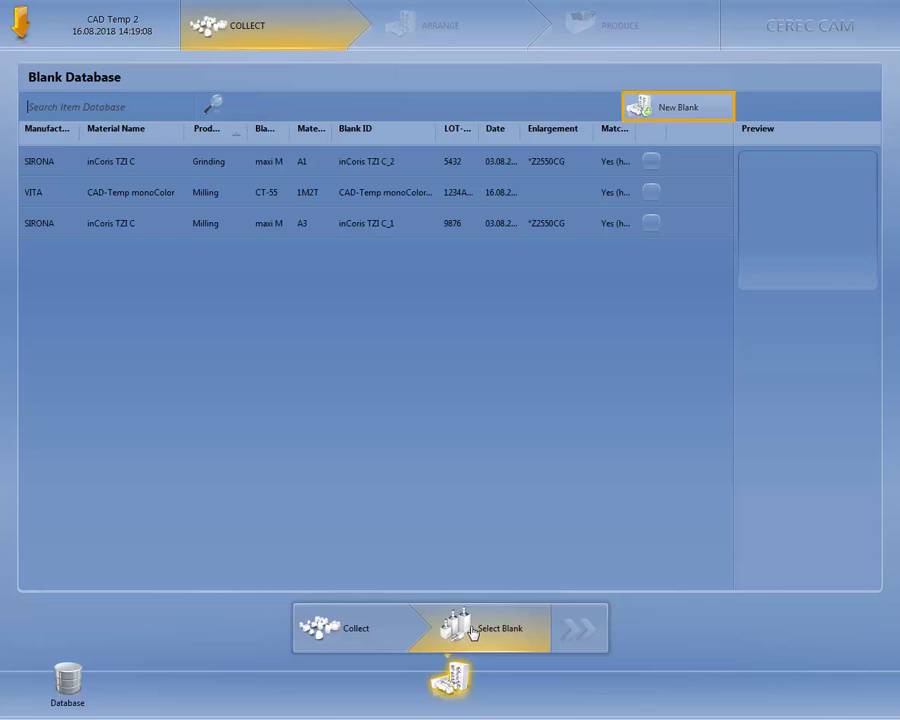
left_click(642, 109)
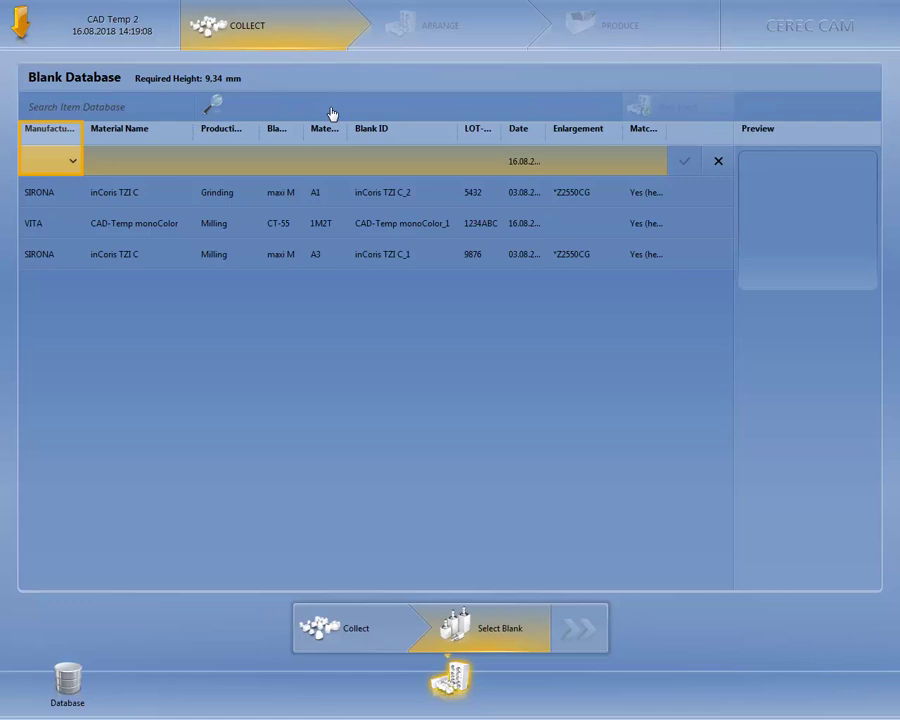
left_click(43, 160)
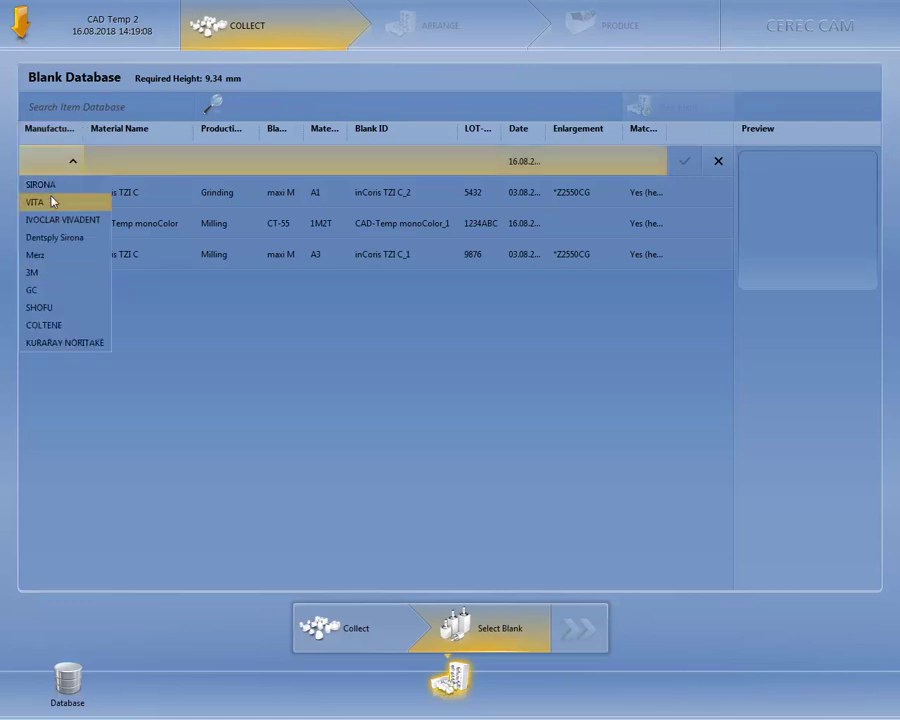
left_click(52, 201)
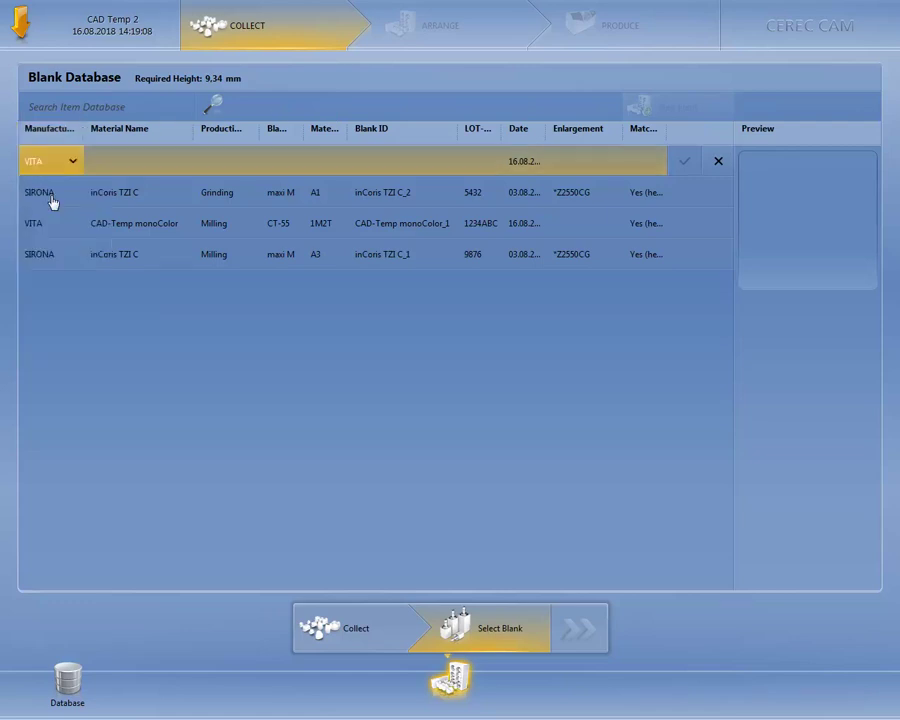
left_click(123, 165)
left_click(127, 185)
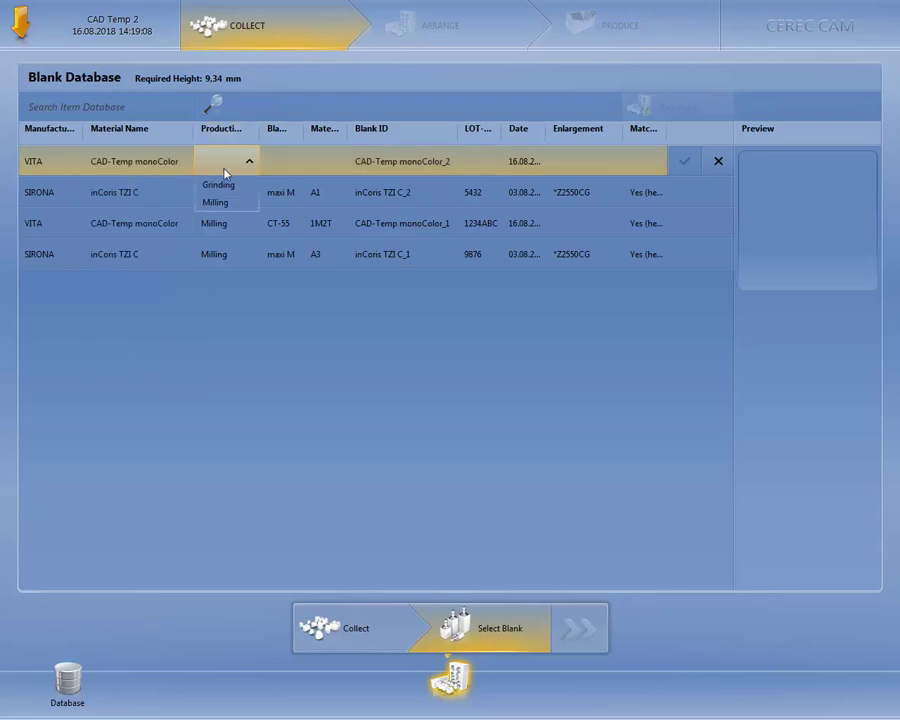
- Set the new blank to Milling, shade 1M2T, LOT 1234BCD, and save it
left_click(223, 203)
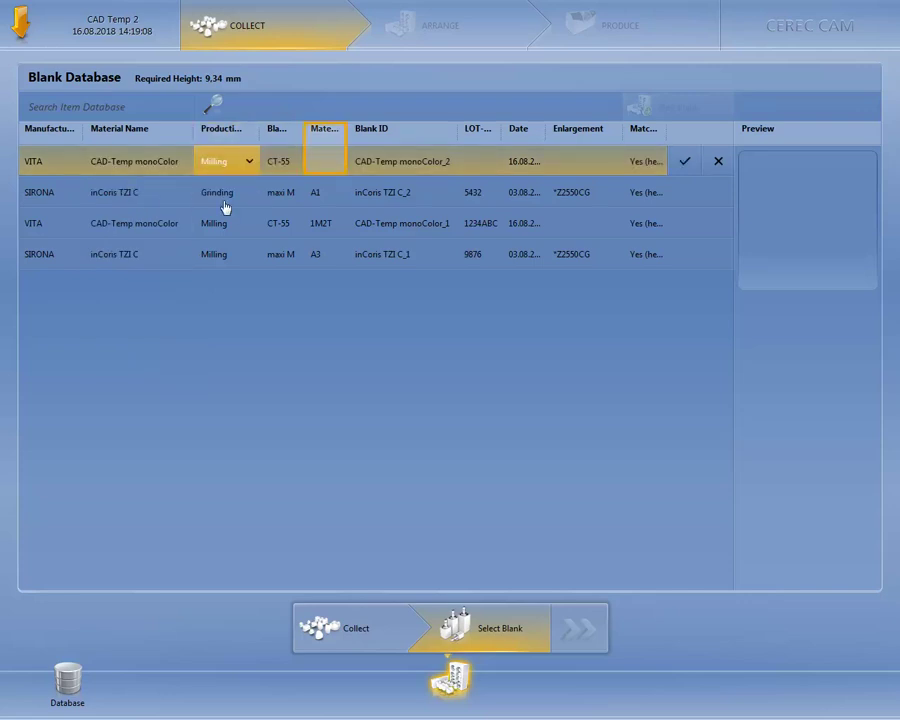
left_click(322, 166)
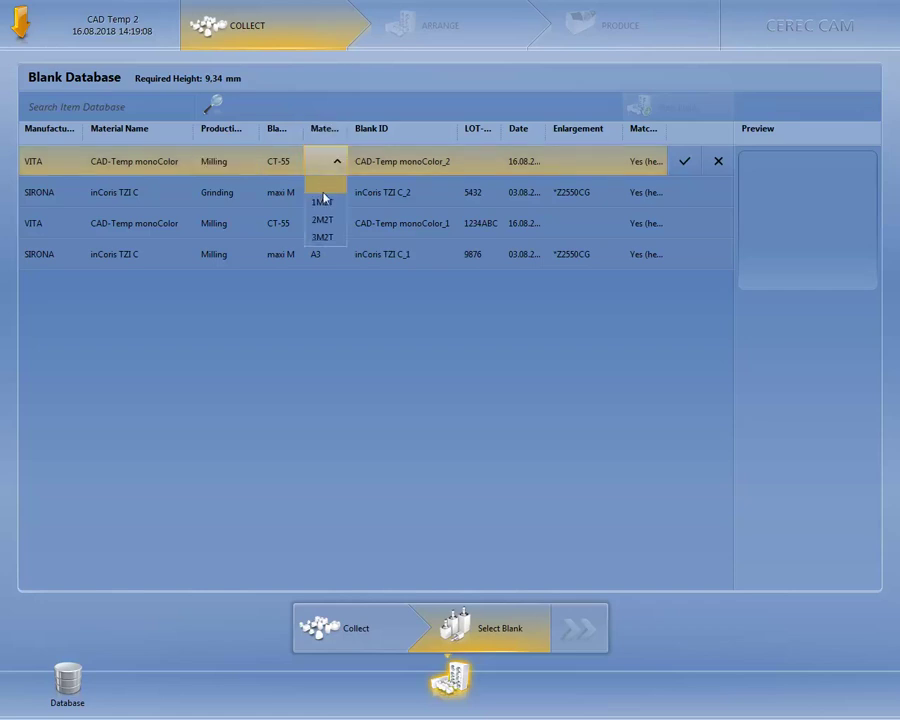
left_click(323, 202)
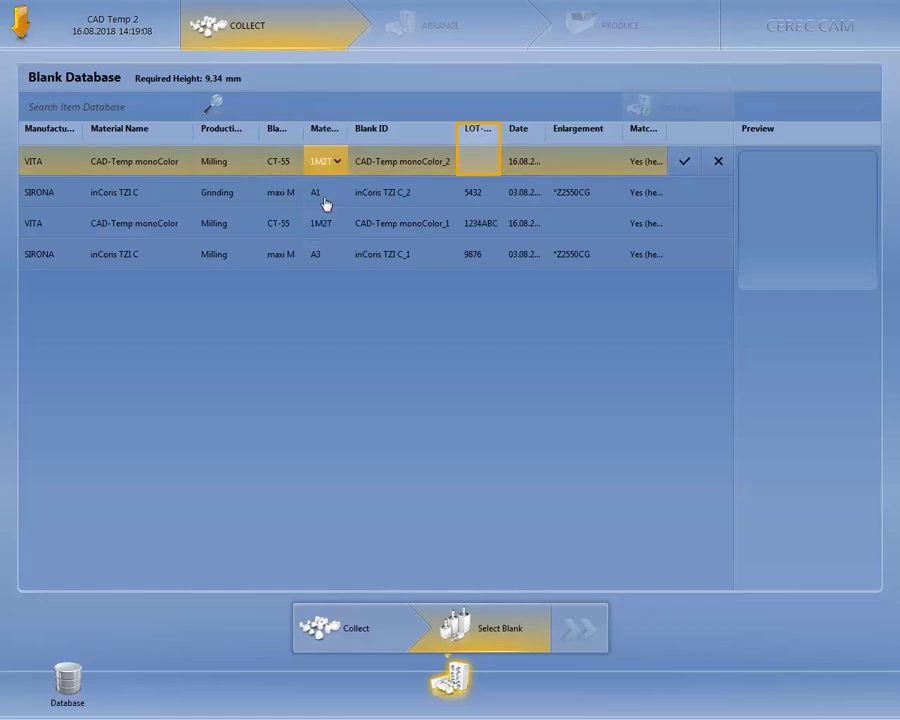
left_click(478, 163)
type("1234")
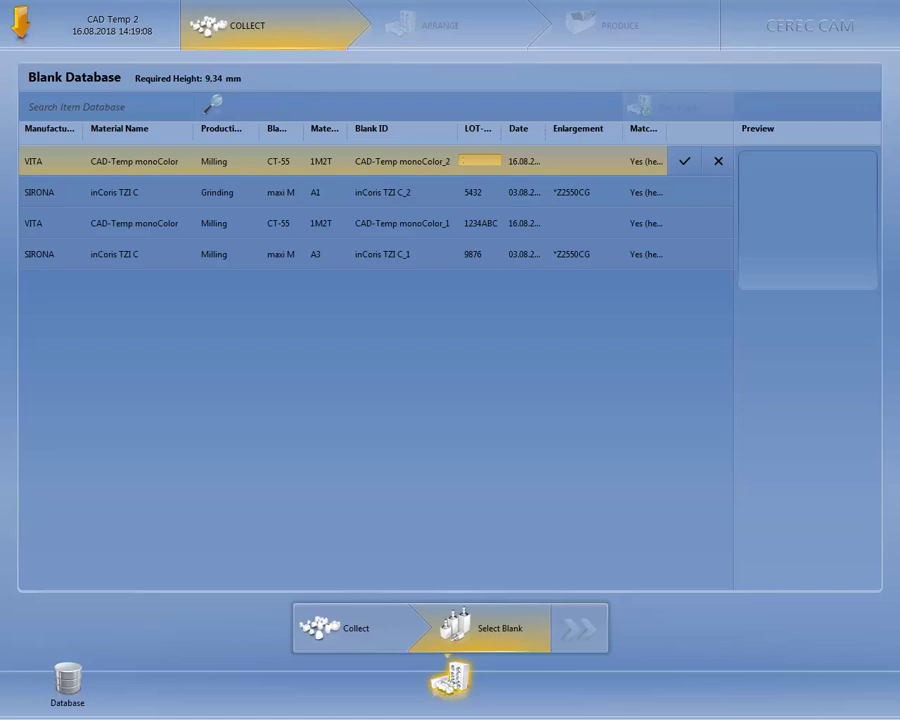
type("BCD")
key("Tab")
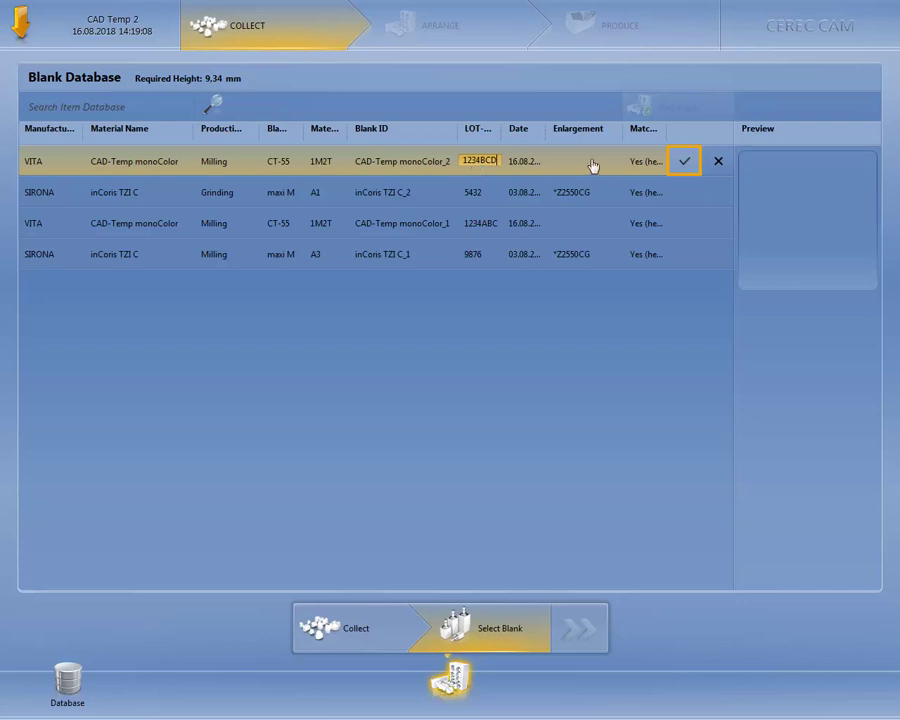
left_click(684, 161)
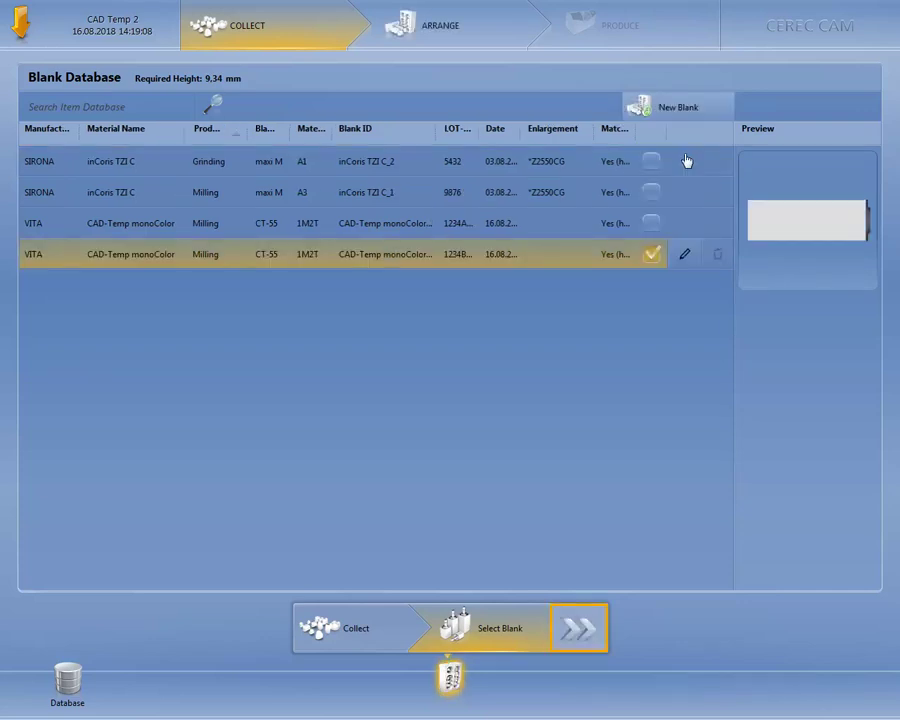
- Go to Restoration Positioning and shift crown 3 right and down in the block
left_click(580, 628)
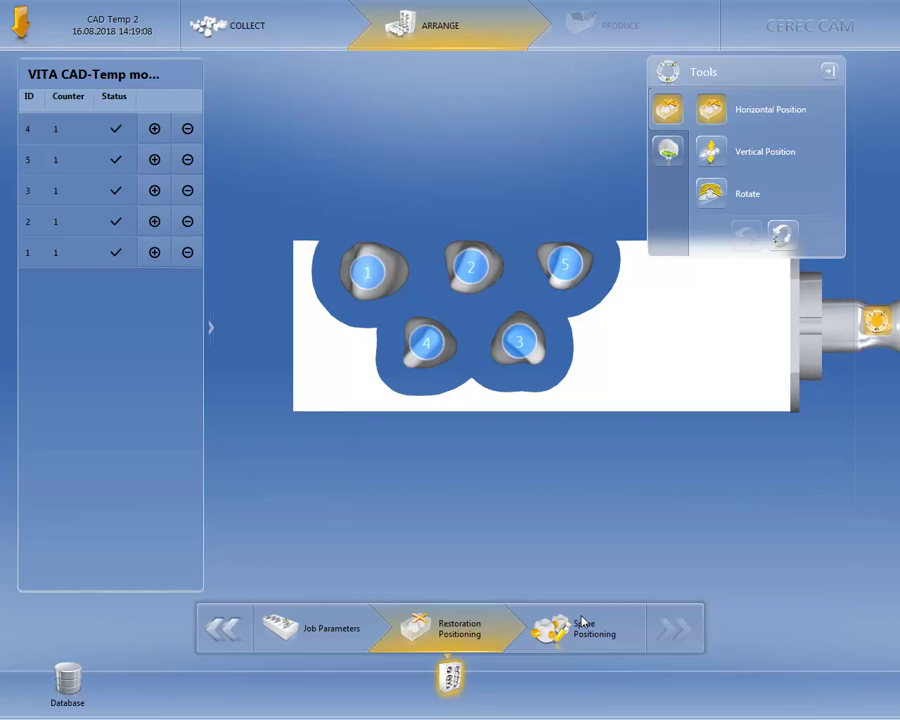
left_click(520, 344)
left_click_drag(520, 344, 561, 376)
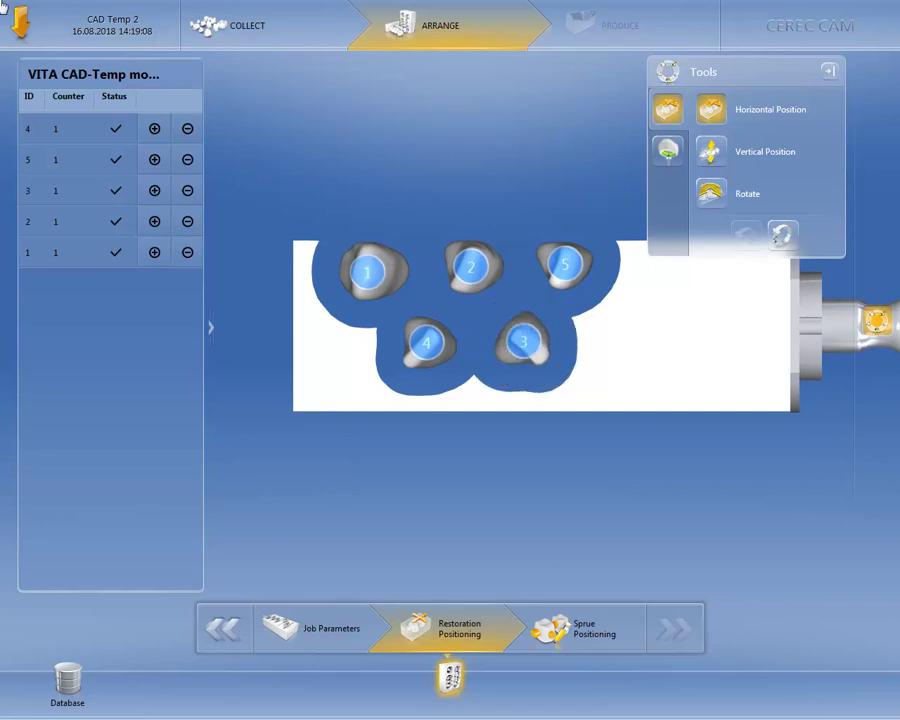
- Shift crown 3 vertically within the block using the side view
left_click(709, 151)
left_click_drag(530, 300, 530, 328)
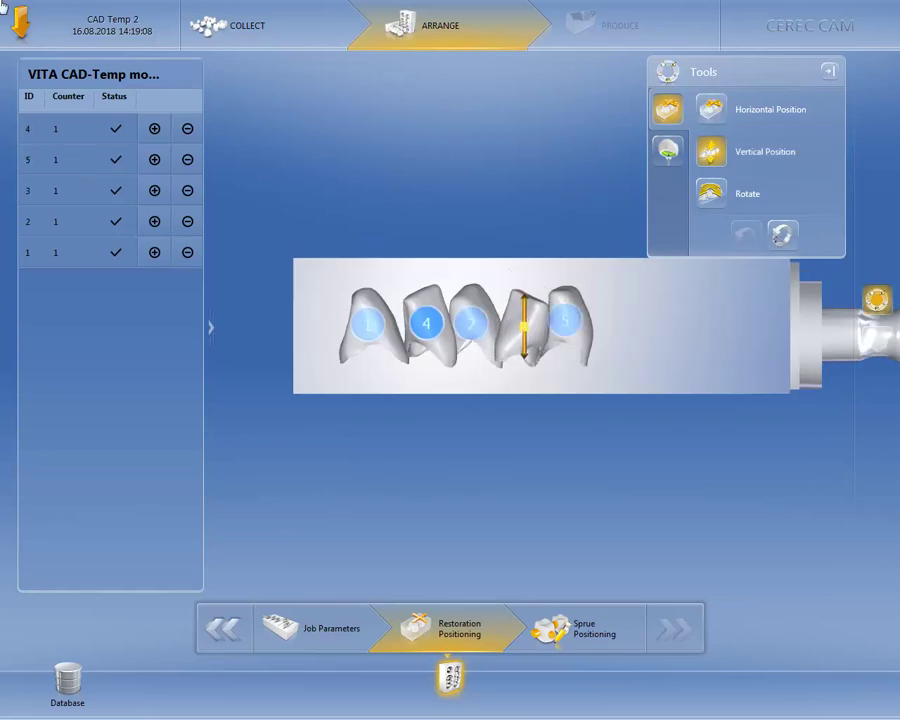
left_click(709, 195)
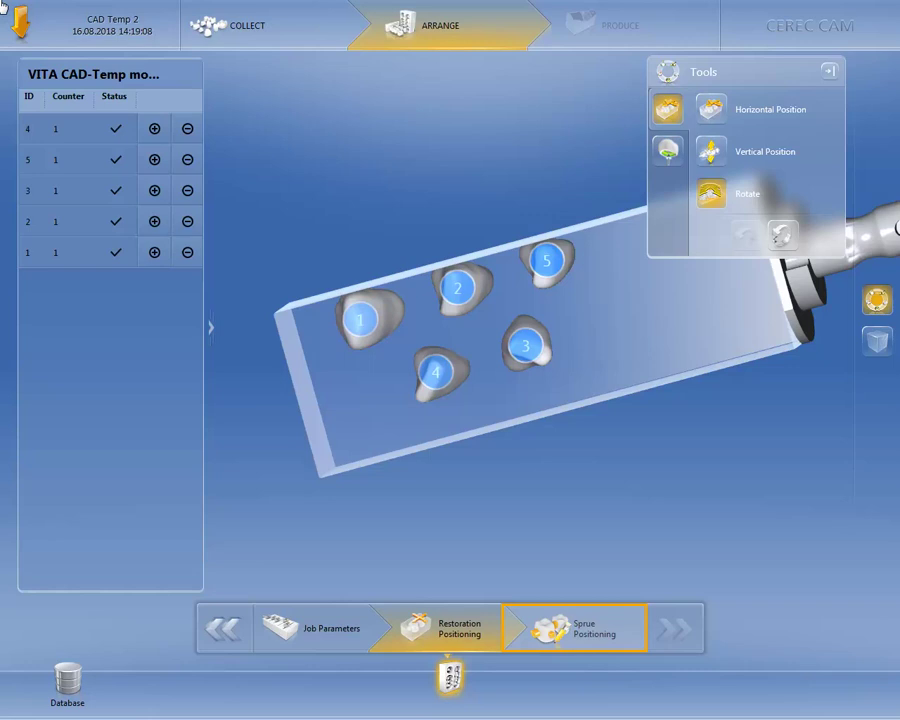
- Open Sprue Positioning and delete the sprues on the left and lower-left crowns
left_click(581, 621)
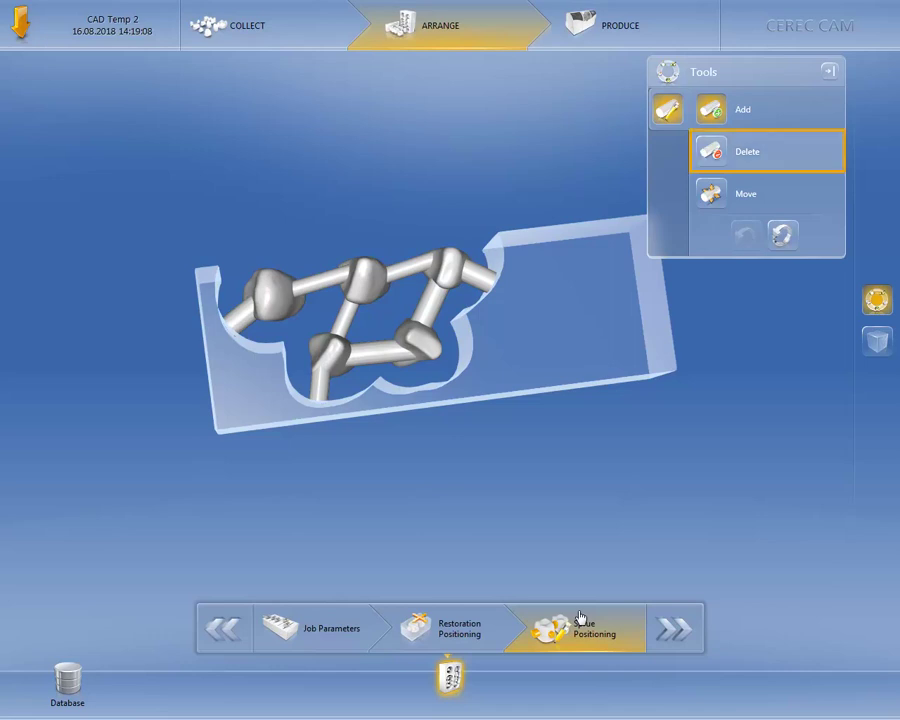
left_click(708, 153)
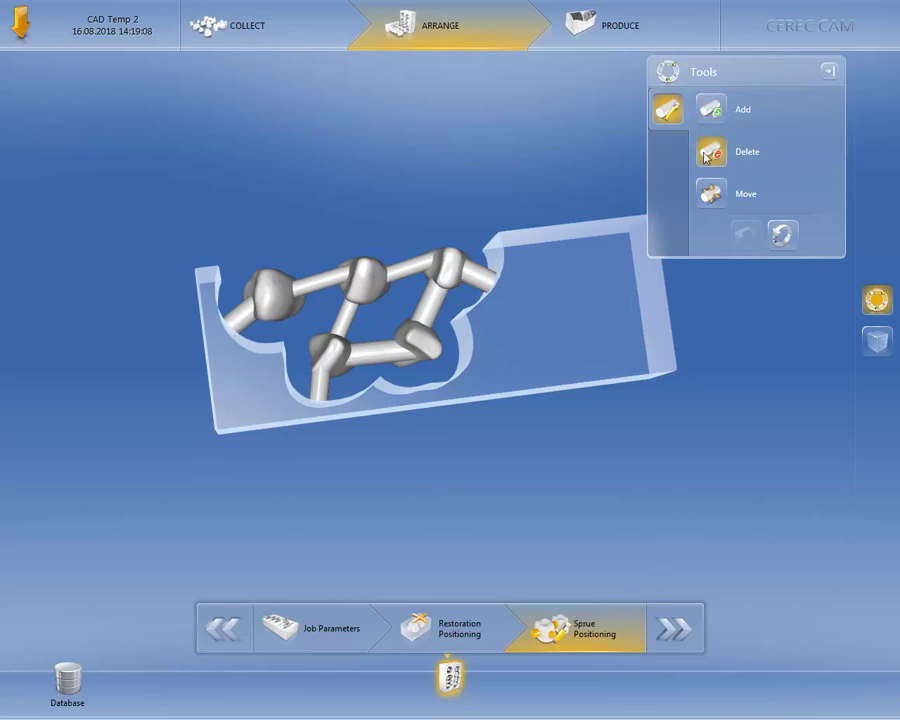
left_click(318, 386)
left_click(240, 322)
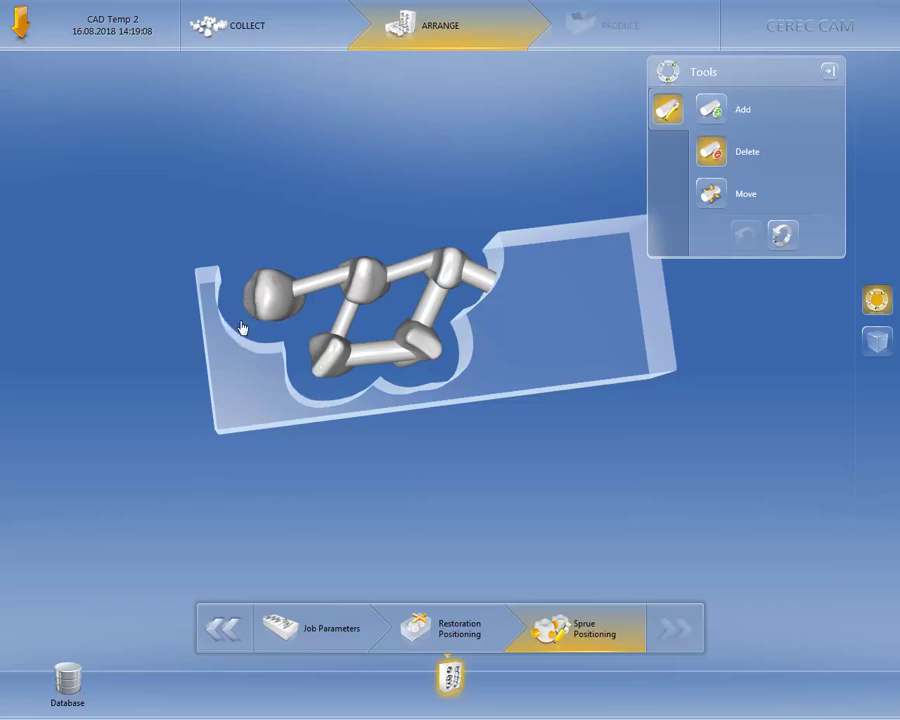
- Add a sprue from the left crown to the block edge and rotate the view to check it
left_click(714, 112)
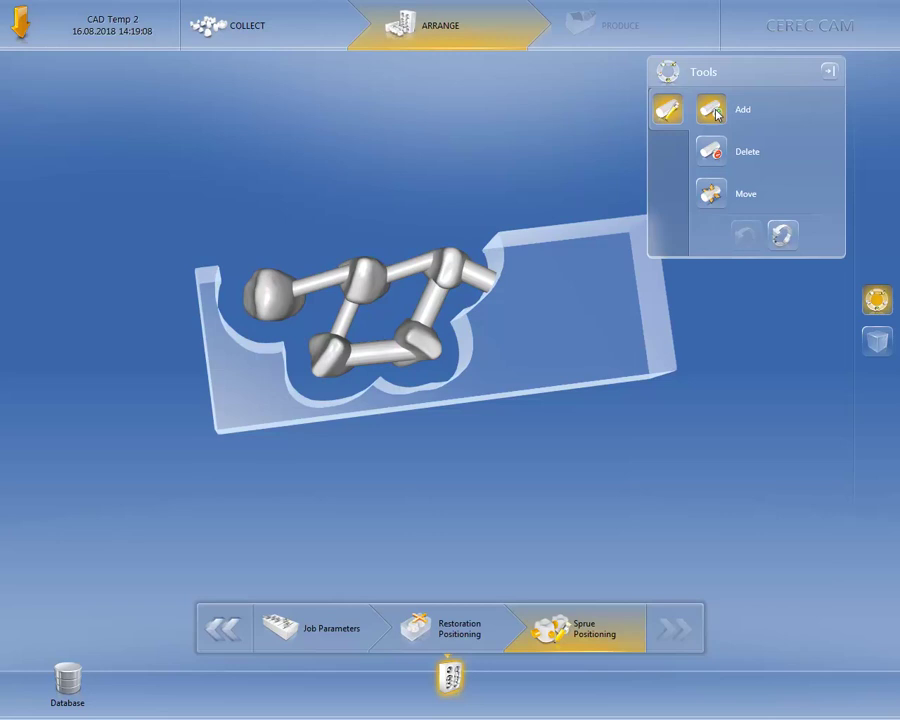
left_click(280, 302)
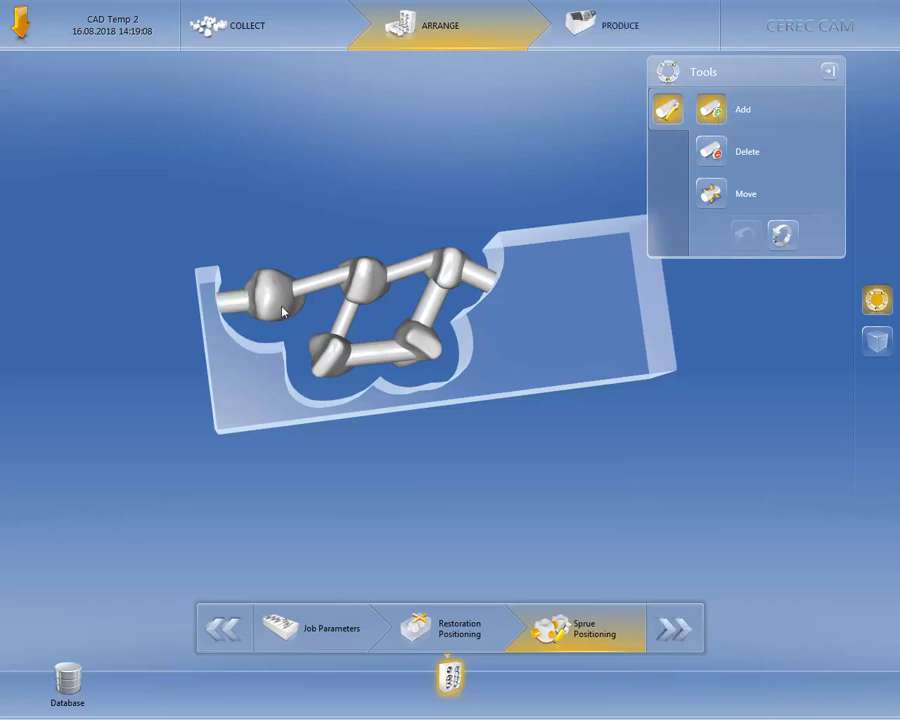
middle_click_drag(506, 444, 472, 388)
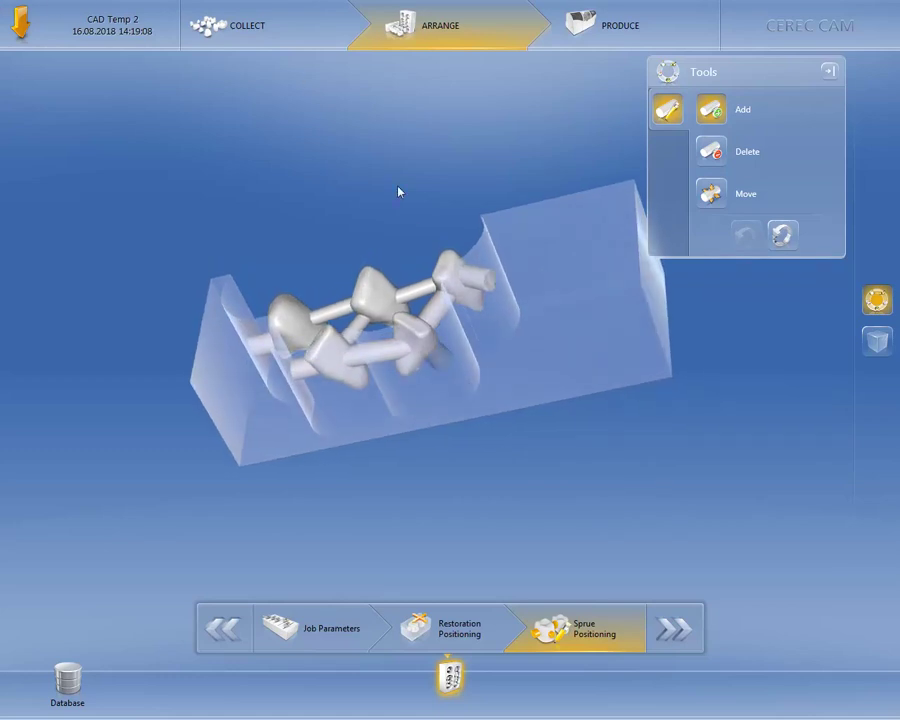
middle_click_drag(430, 352, 508, 510)
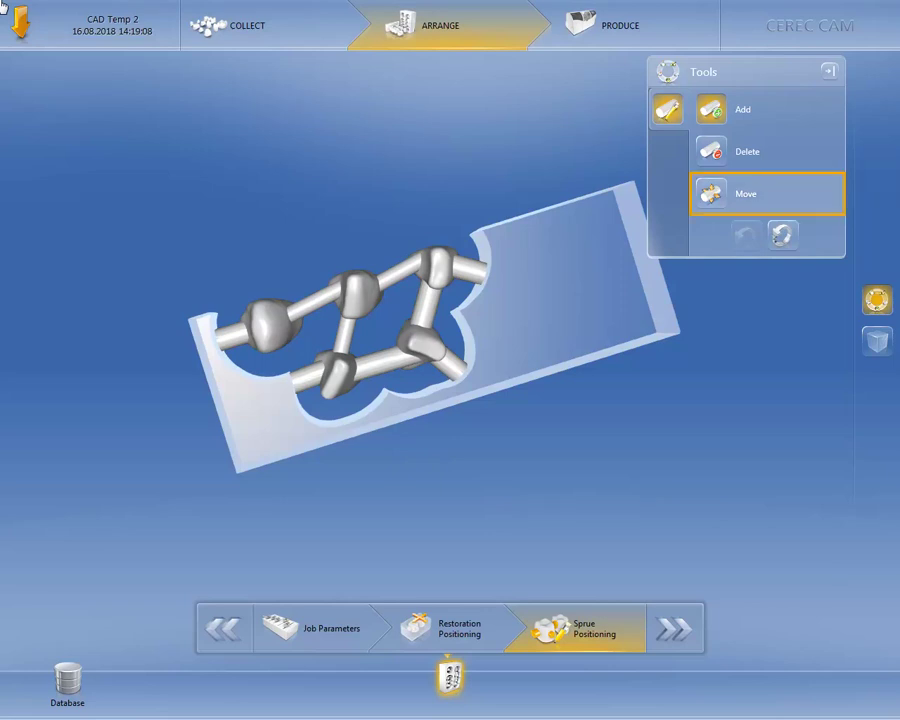
- Move the upper-right crown's sprue slightly lower so it sits nearly horizontal
left_click(711, 194)
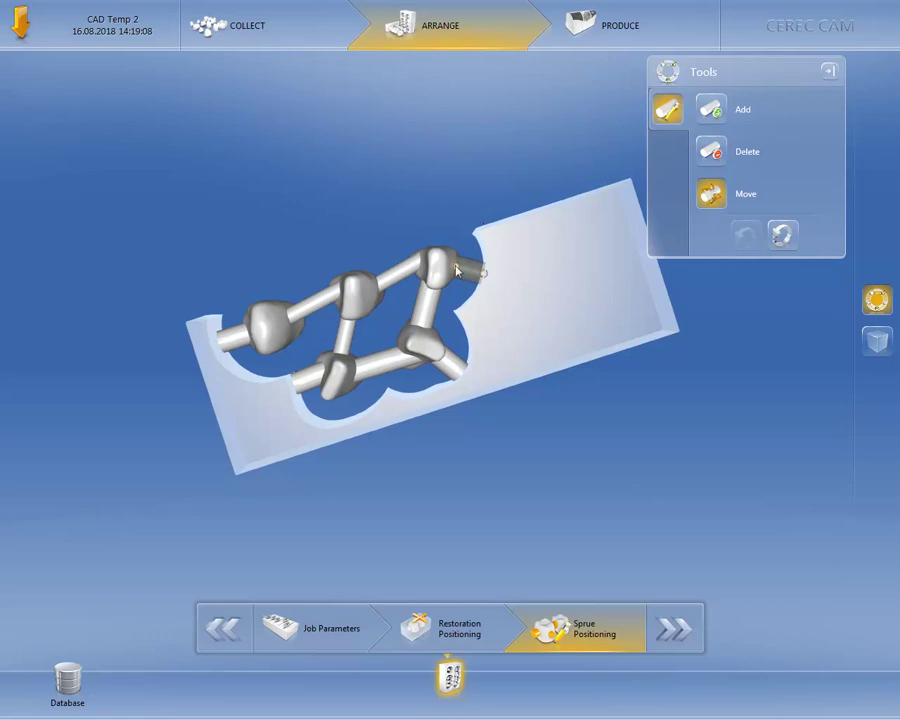
left_click_drag(456, 262, 457, 271)
left_click_drag(457, 271, 457, 271)
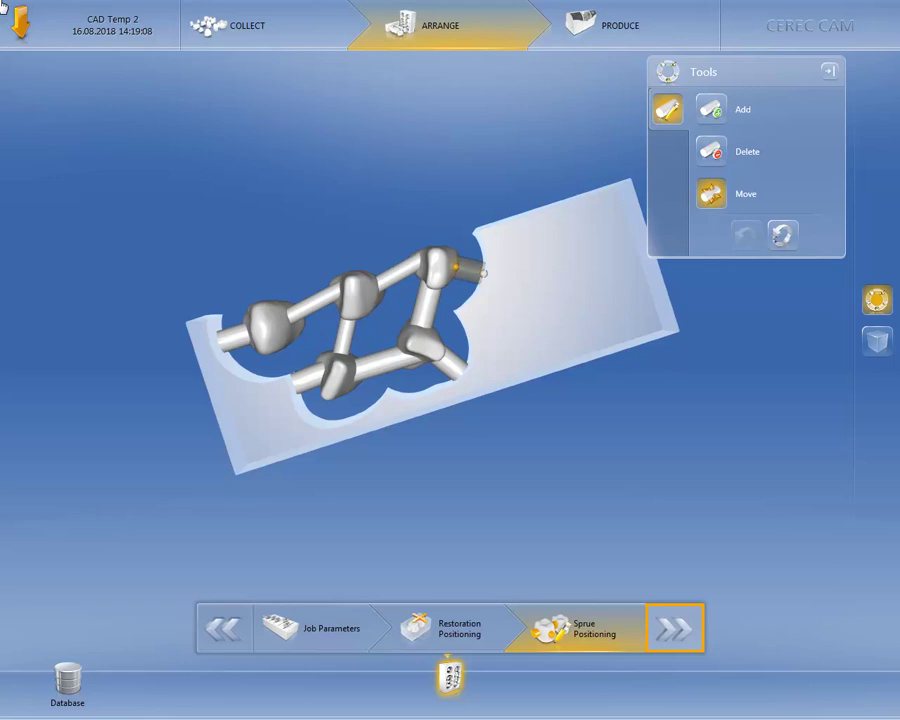
- Advance to the Produce step and rotate the block to inspect the five sprued crowns
left_click(672, 628)
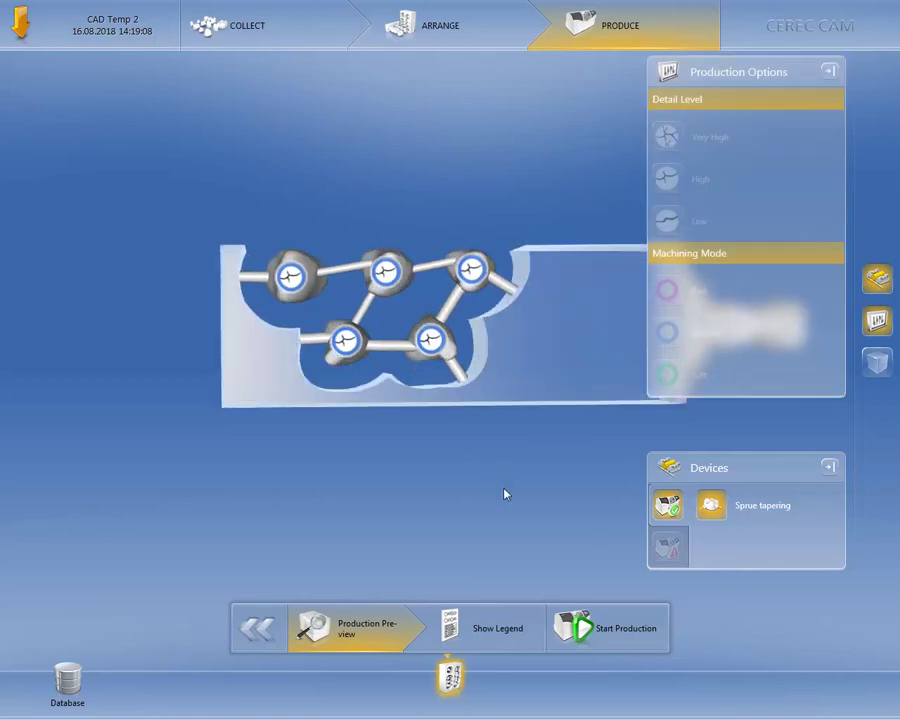
left_click_drag(539, 452, 517, 483)
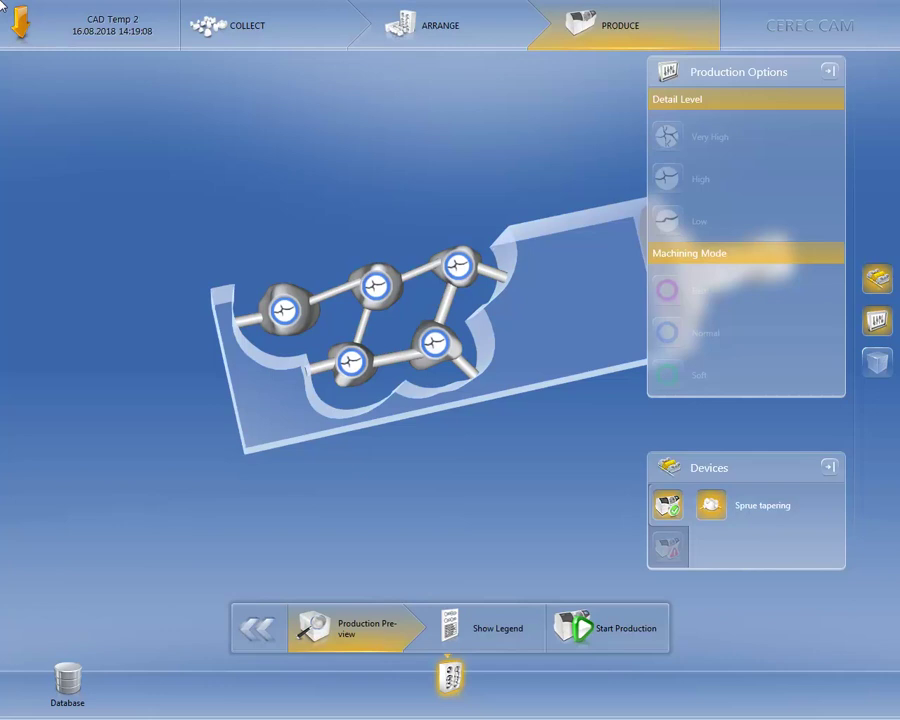
- Select the crowns in the 3D view, starting with the leftmost, until all are highlighted
left_click(288, 312)
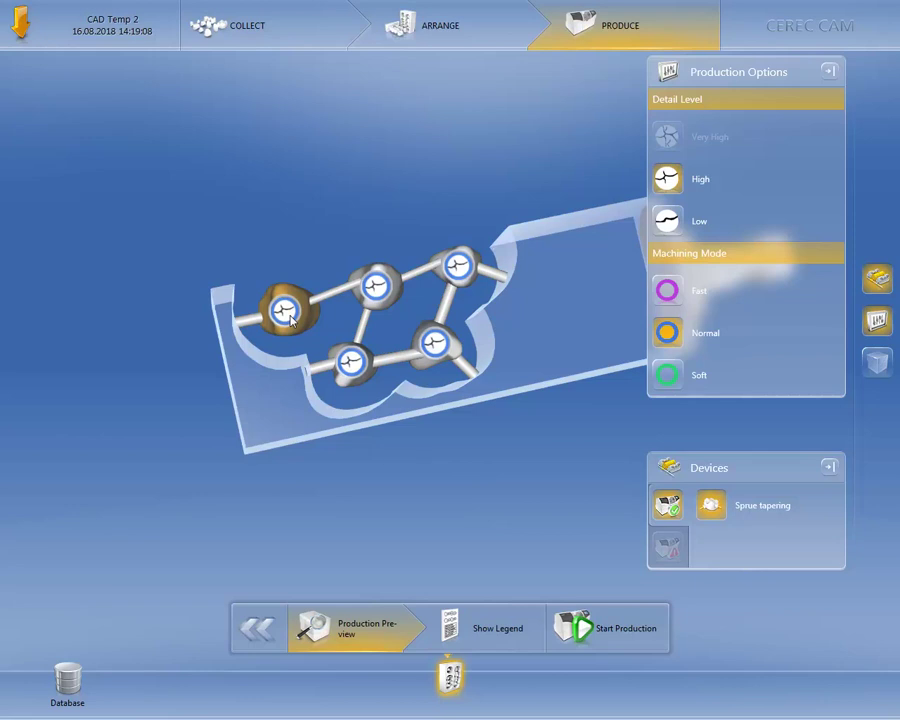
left_click(371, 290)
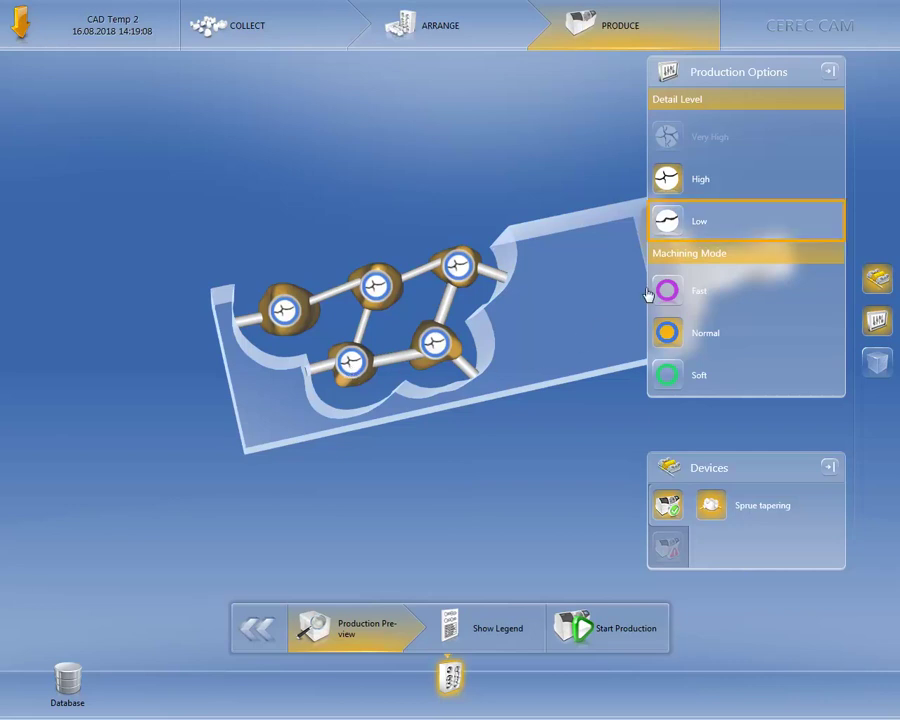
- Set Detail Level to Low and Machining Mode to Fast in Production Options
left_click(668, 222)
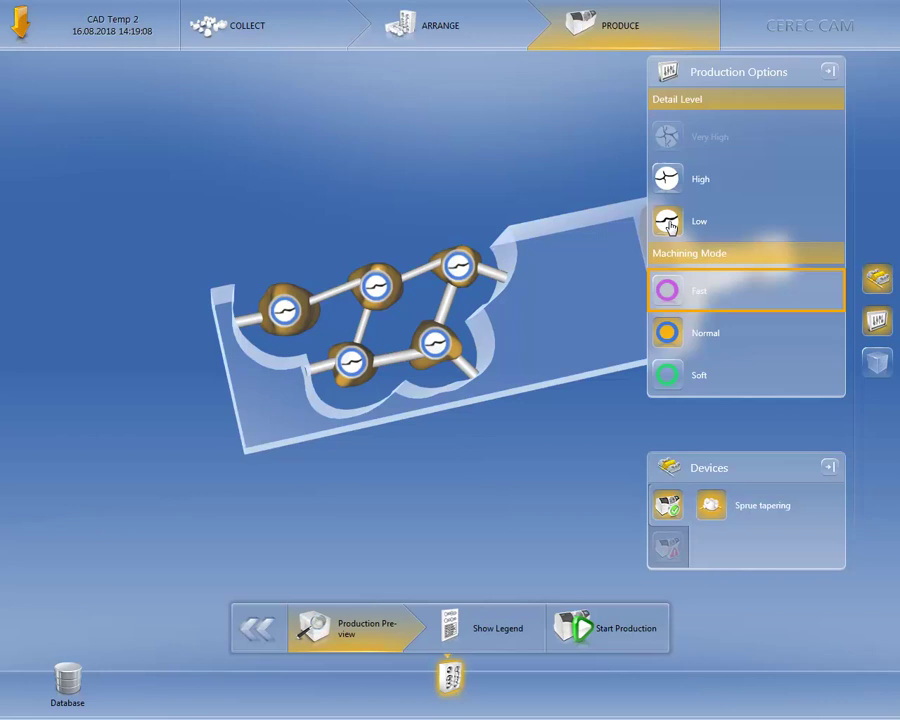
left_click(668, 290)
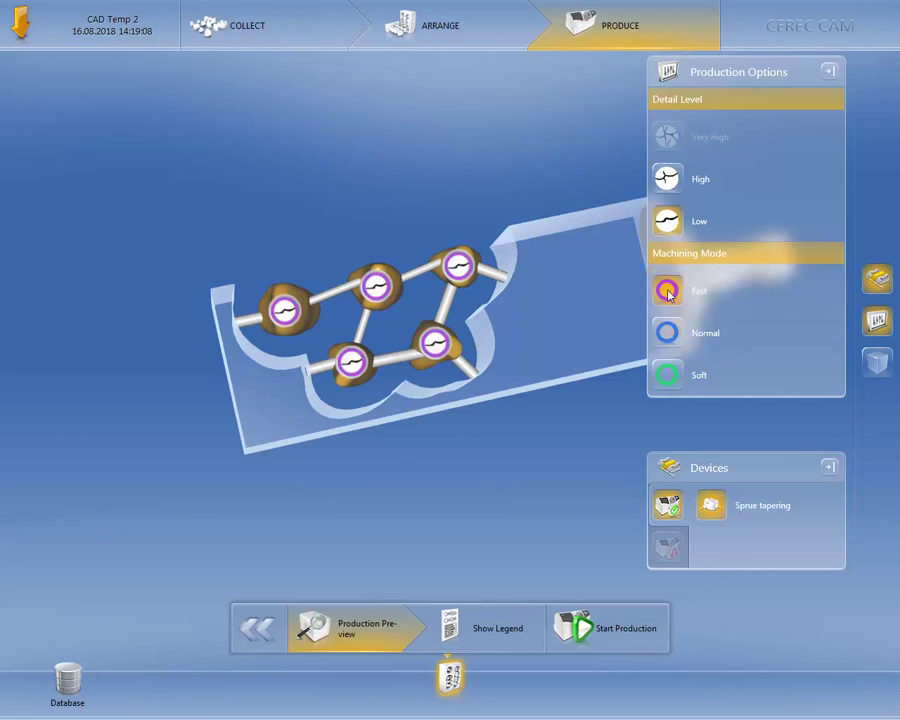